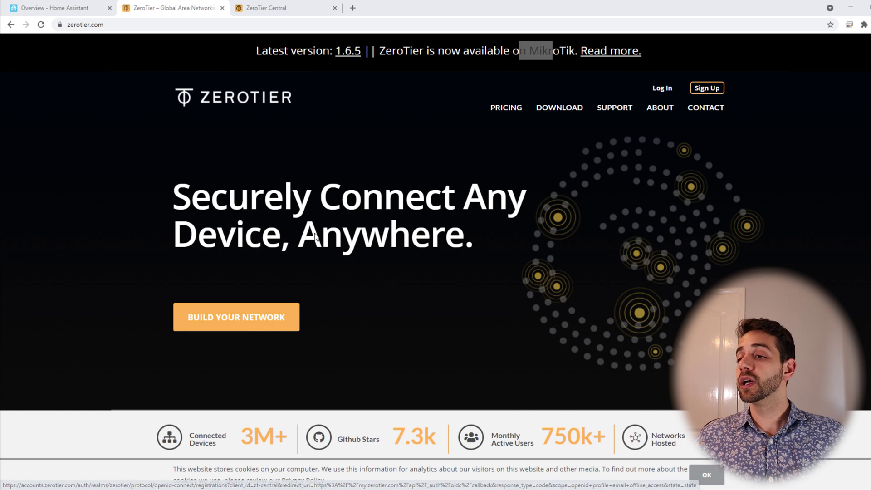
Scroll the zerotier.com homepage past the stats bar to the 'It Just Works' features section.
{"action": "scroll", "coordinate": [315, 235], "scroll_direction": "down", "scroll_amount": 5}
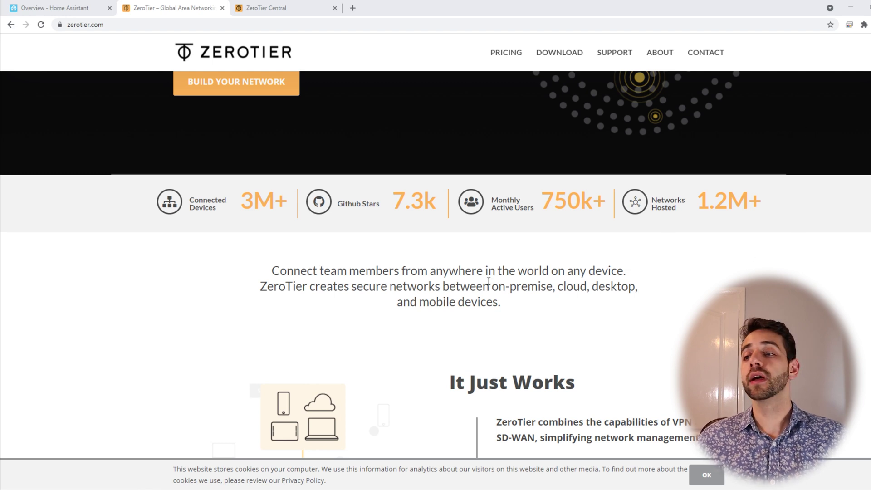
{"action": "scroll", "coordinate": [488, 281], "scroll_direction": "down", "scroll_amount": 2}
{"action": "scroll", "coordinate": [488, 281], "scroll_direction": "down", "scroll_amount": 2}
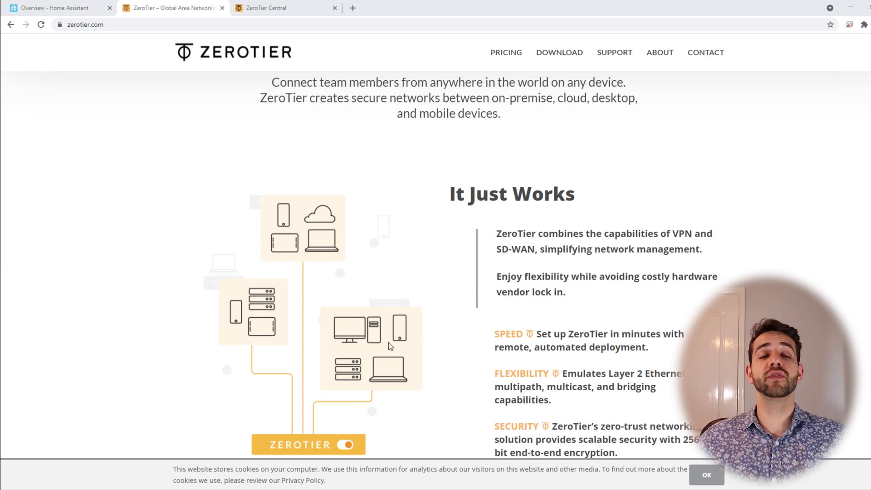
{"action": "scroll", "coordinate": [389, 346], "scroll_direction": "down", "scroll_amount": 2}
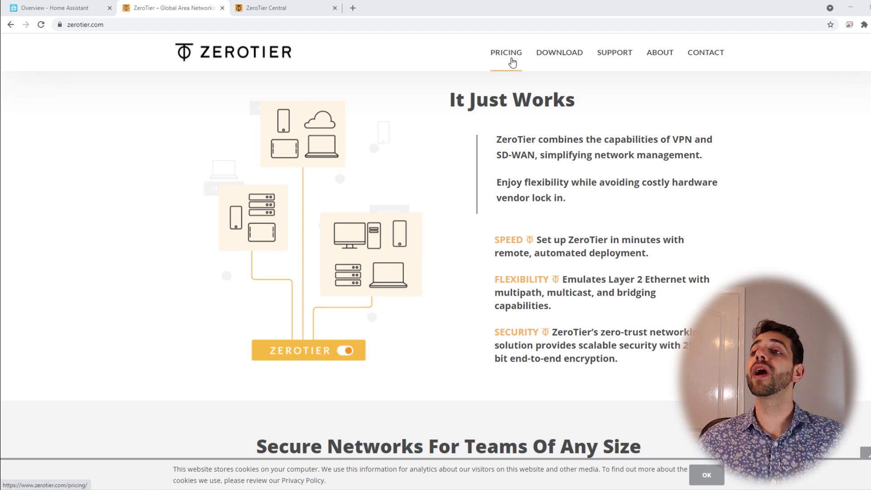
Open the Pricing page and highlight the Basic plan's 'Networks: Unlimited' and 'Admin Users: 1'.
{"action": "left_click", "coordinate": [512, 62]}
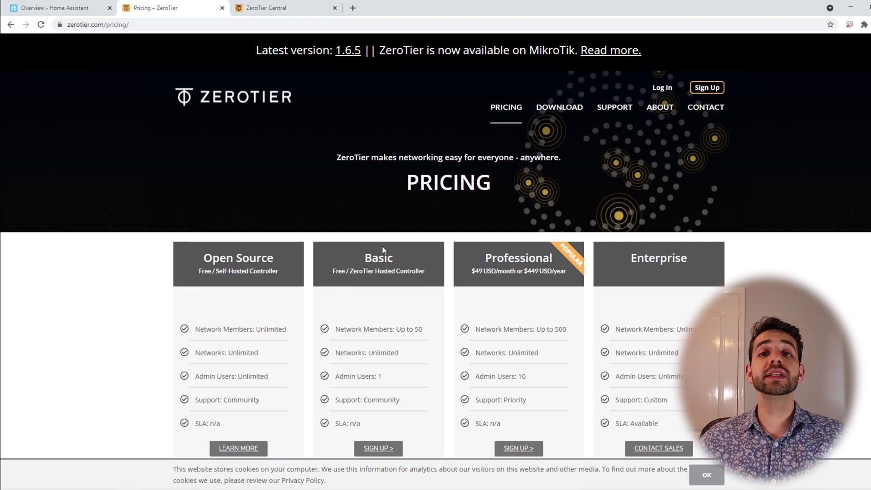
{"action": "scroll", "coordinate": [383, 246], "scroll_direction": "down", "scroll_amount": 1}
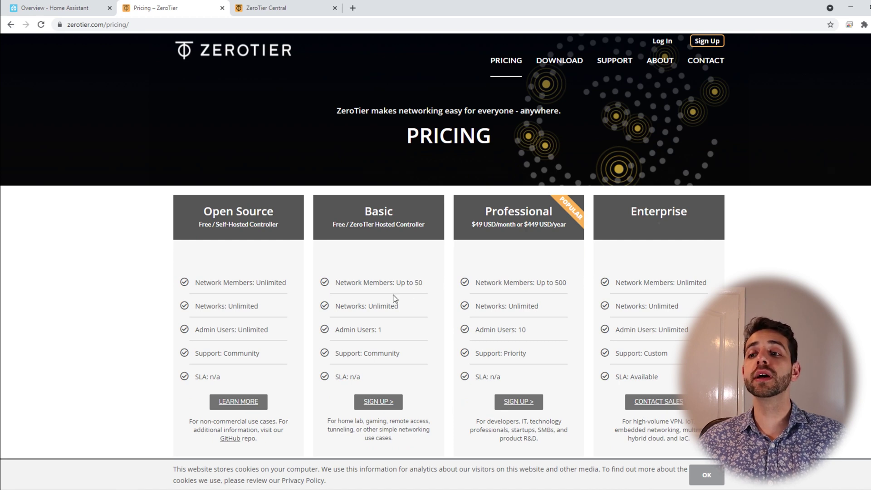
{"action": "left_click_drag", "start_coordinate": [336, 306], "coordinate": [402, 308]}
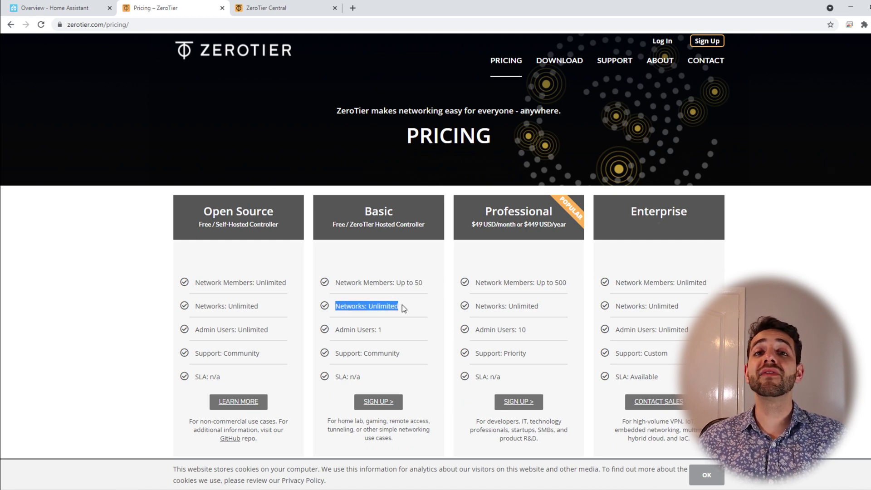
{"action": "left_click_drag", "start_coordinate": [340, 330], "coordinate": [383, 335]}
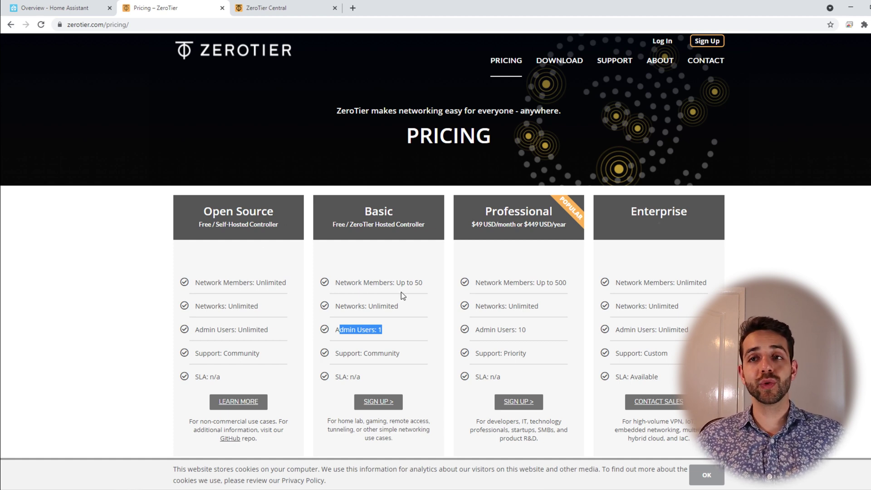
Install ZeroTier One 0.11.1 from the Supervisor Add-on Store and view its documentation.
{"action": "left_click", "coordinate": [73, 6]}
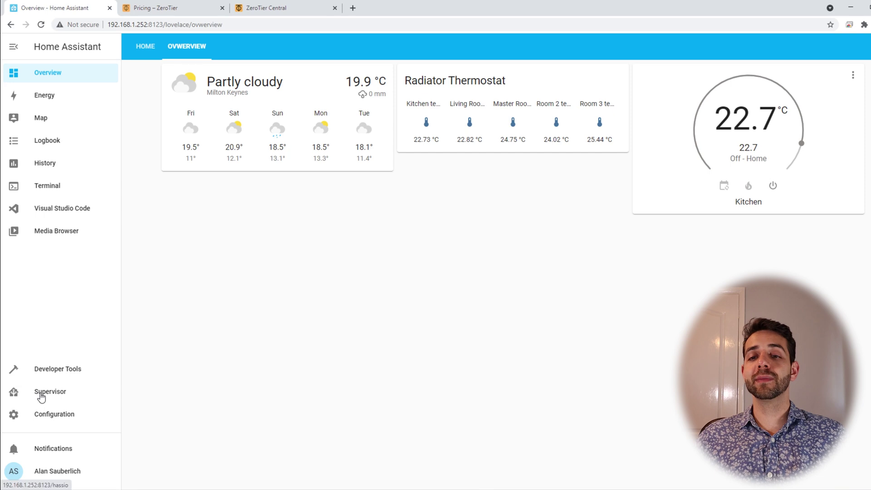
{"action": "left_click", "coordinate": [63, 392]}
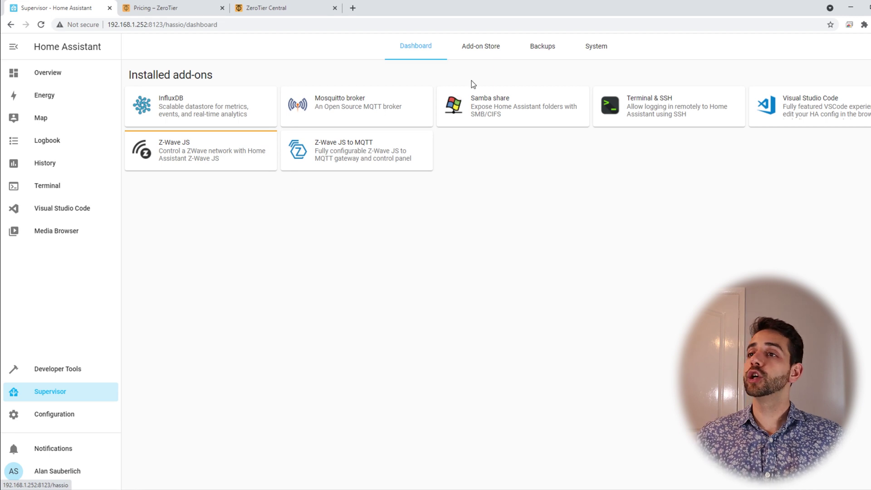
{"action": "left_click", "coordinate": [481, 52]}
{"action": "scroll", "coordinate": [556, 171], "scroll_direction": "down", "scroll_amount": 2}
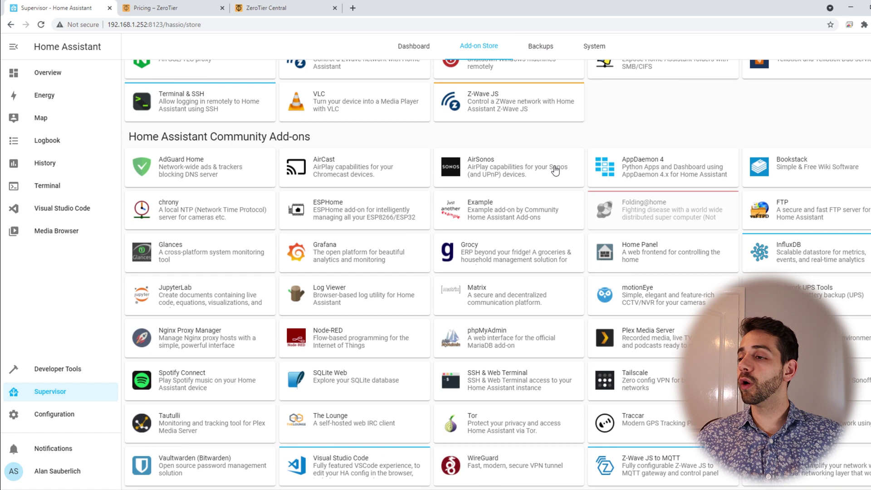
{"action": "left_click", "coordinate": [803, 478]}
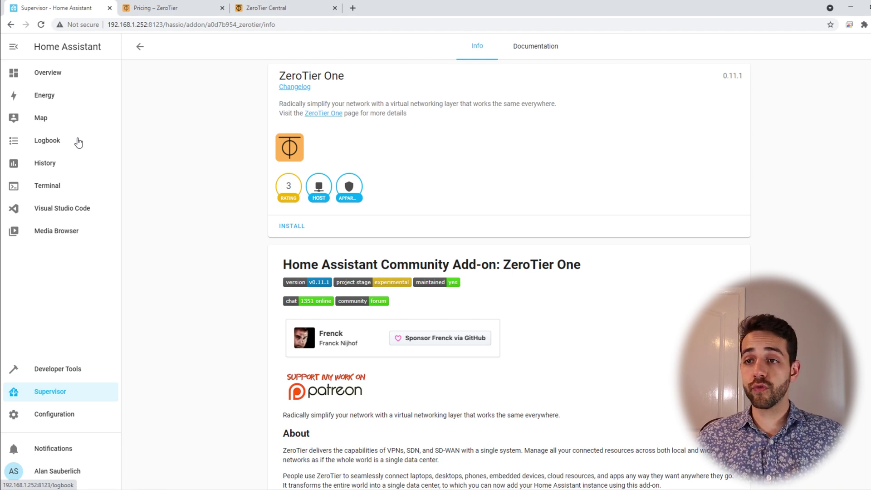
{"action": "left_click", "coordinate": [290, 231]}
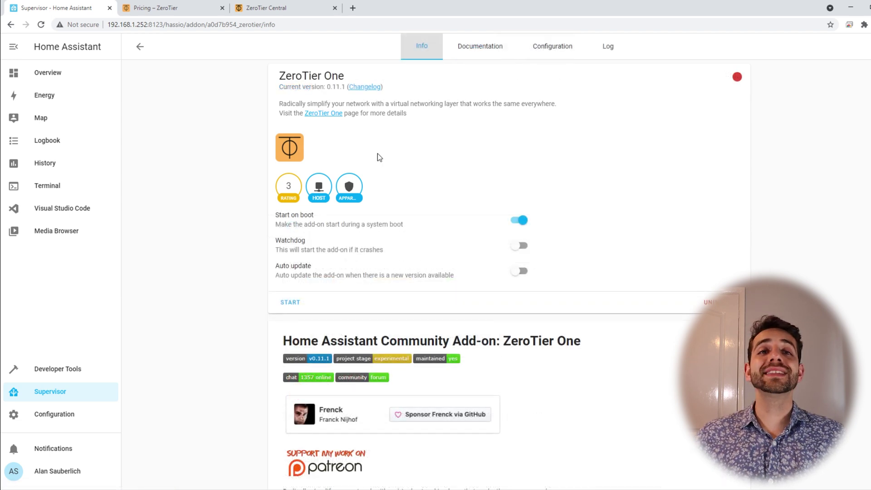
{"action": "left_click", "coordinate": [487, 49]}
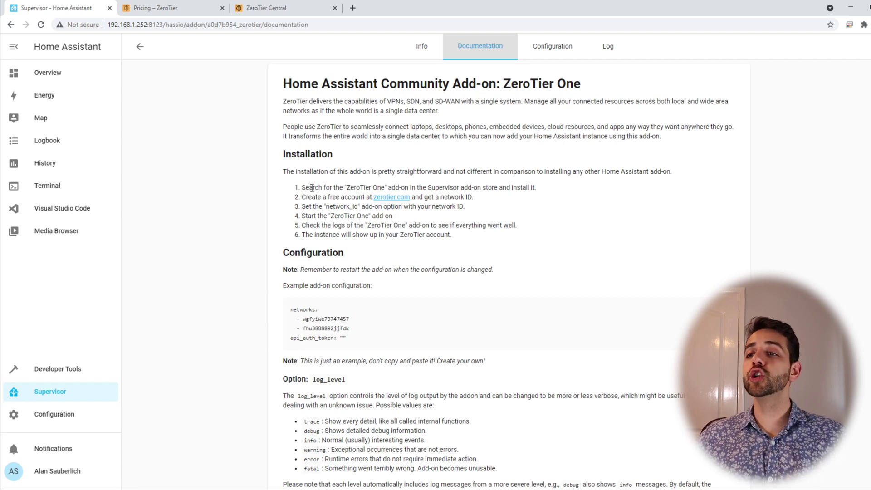
{"action": "left_click_drag", "start_coordinate": [311, 187], "coordinate": [536, 185]}
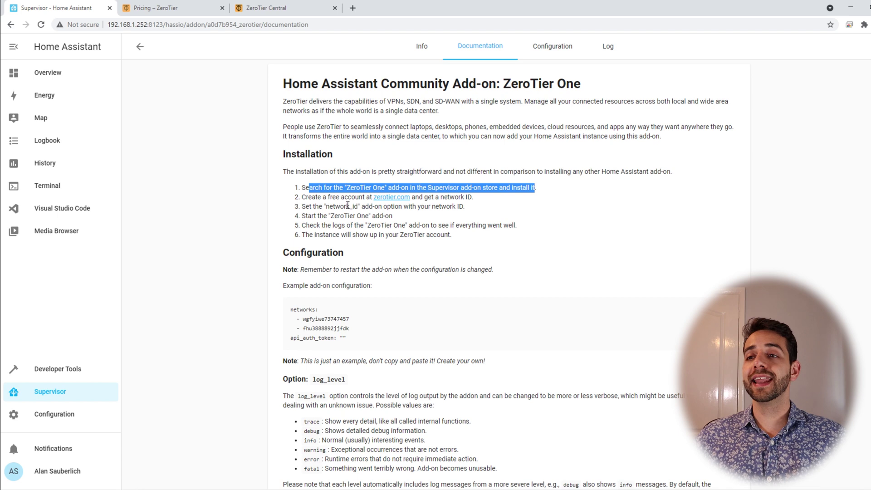
{"action": "left_click_drag", "start_coordinate": [333, 195], "coordinate": [468, 196]}
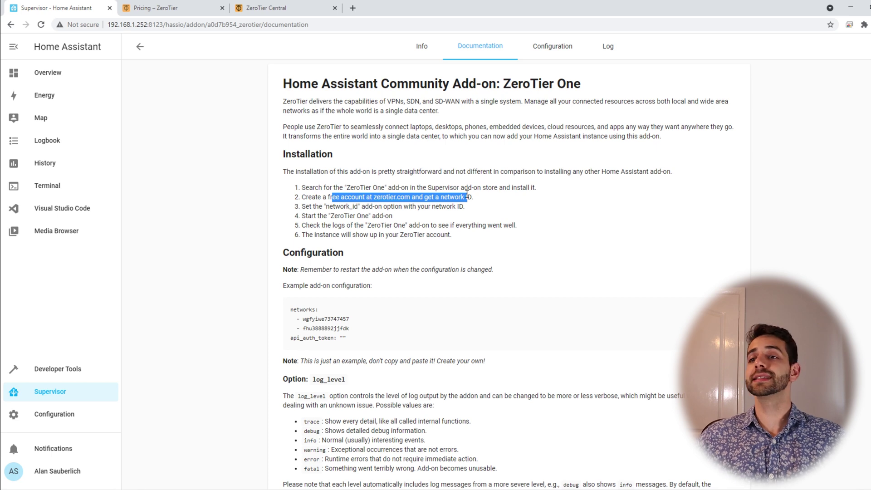
{"action": "left_click_drag", "start_coordinate": [315, 207], "coordinate": [350, 207]}
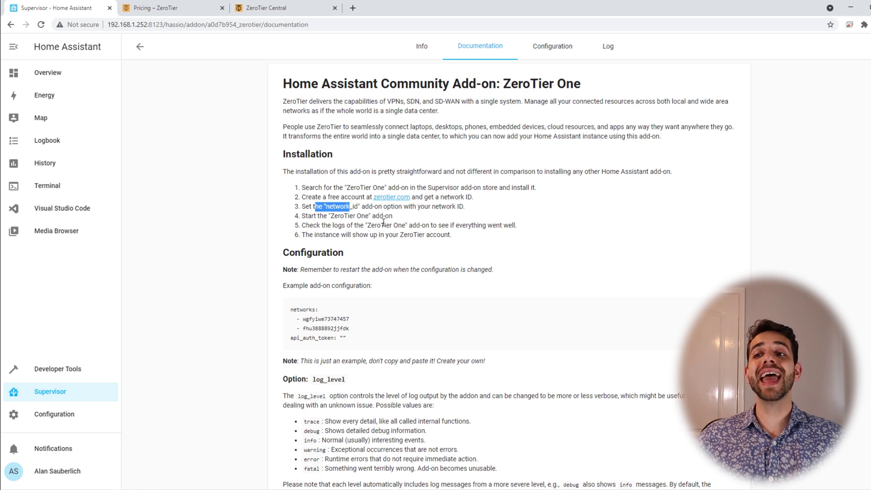
{"action": "left_click_drag", "start_coordinate": [301, 216], "coordinate": [399, 216]}
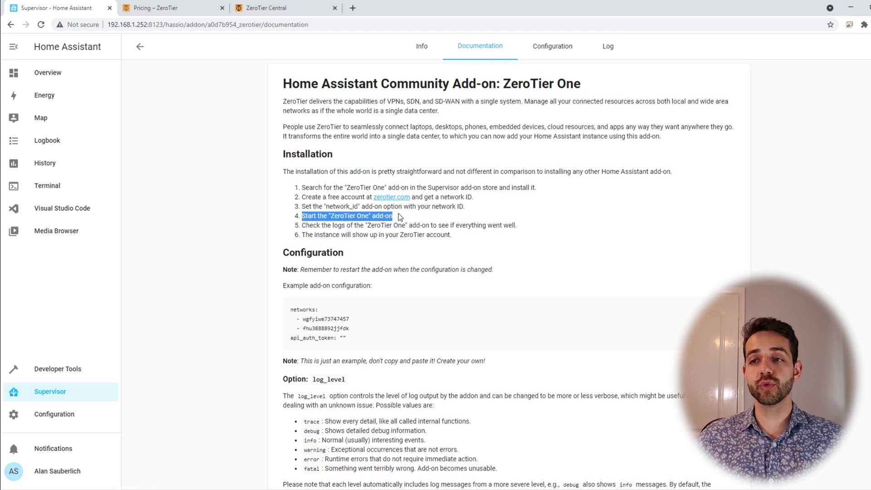
{"action": "left_click_drag", "start_coordinate": [309, 226], "coordinate": [505, 225]}
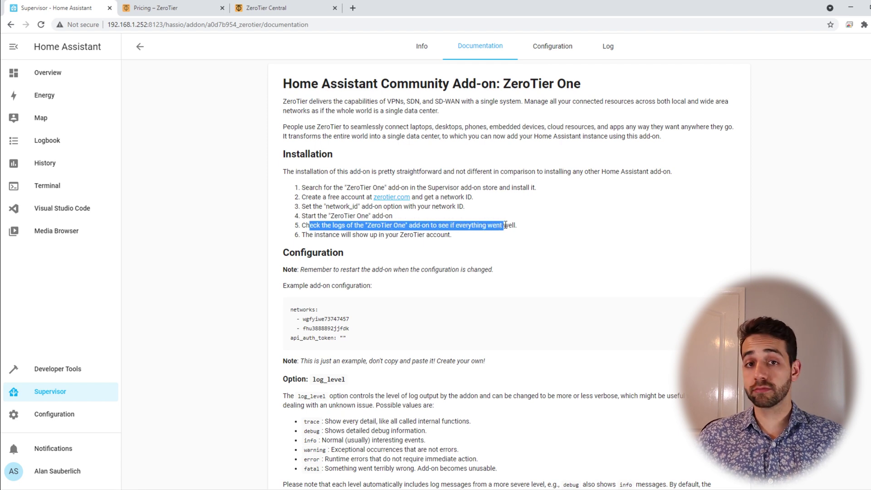
{"action": "left_click_drag", "start_coordinate": [437, 234], "coordinate": [320, 235]}
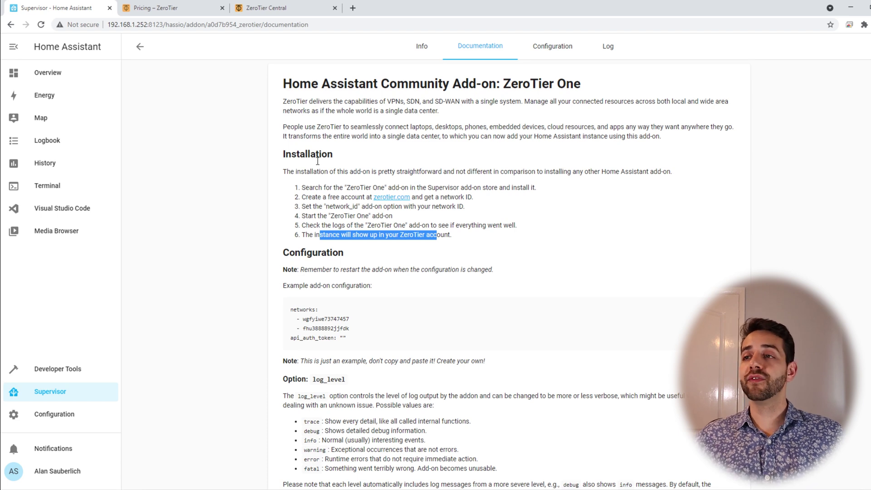
Select the empty networks option in the add-on configuration, then go to the ZeroTier Central tab.
{"action": "left_click", "coordinate": [551, 47]}
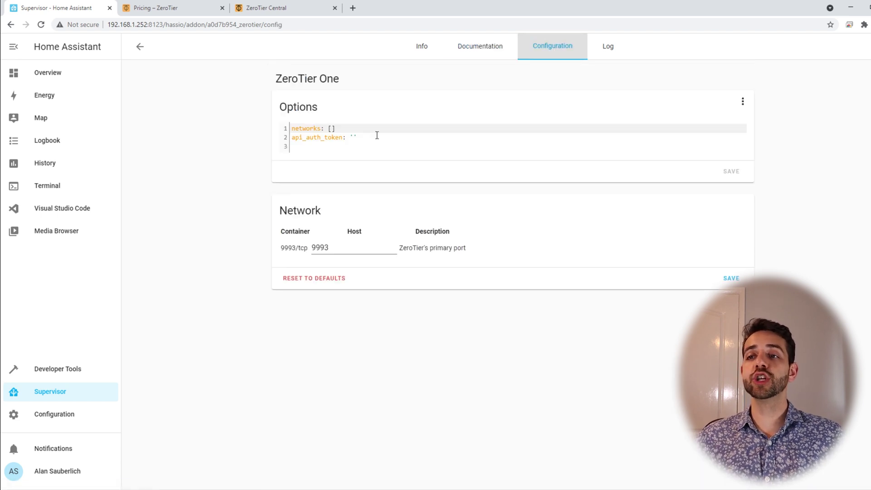
{"action": "double_click", "coordinate": [330, 128]}
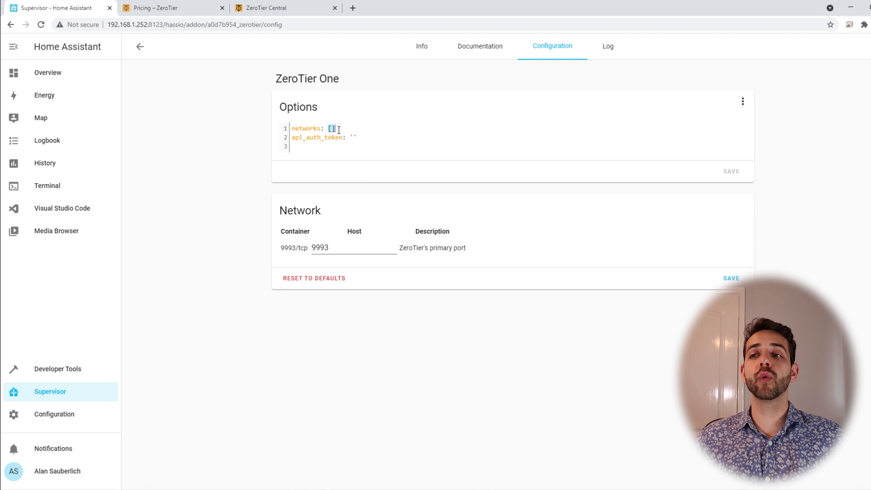
{"action": "left_click", "coordinate": [256, 6]}
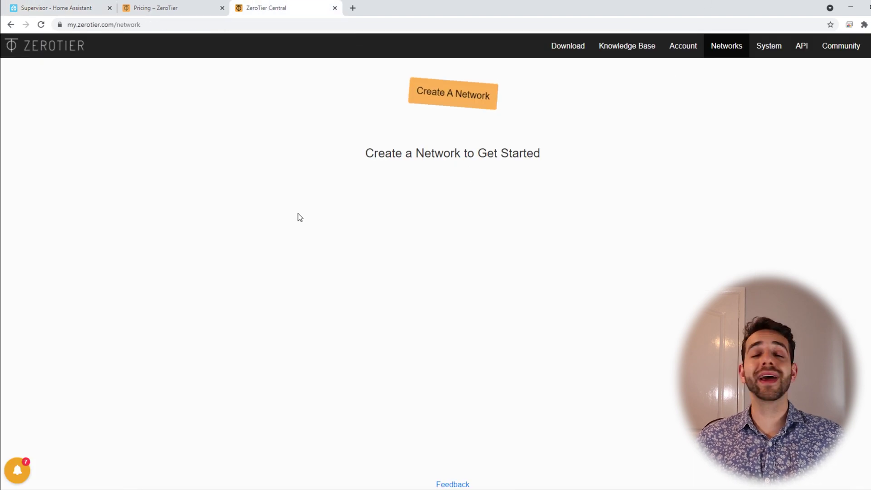
Create a new network and rename it from stupefied_wozniak to 'sauberlab'.
{"action": "left_click", "coordinate": [470, 99]}
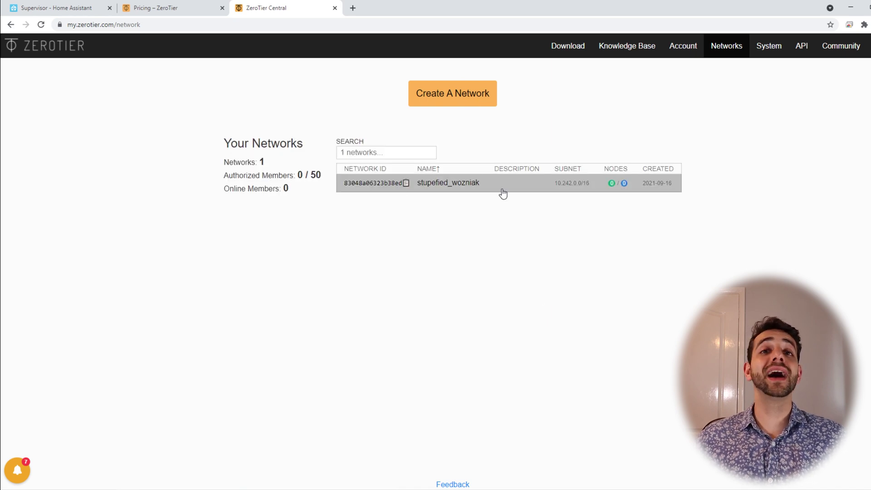
{"action": "left_click", "coordinate": [522, 180]}
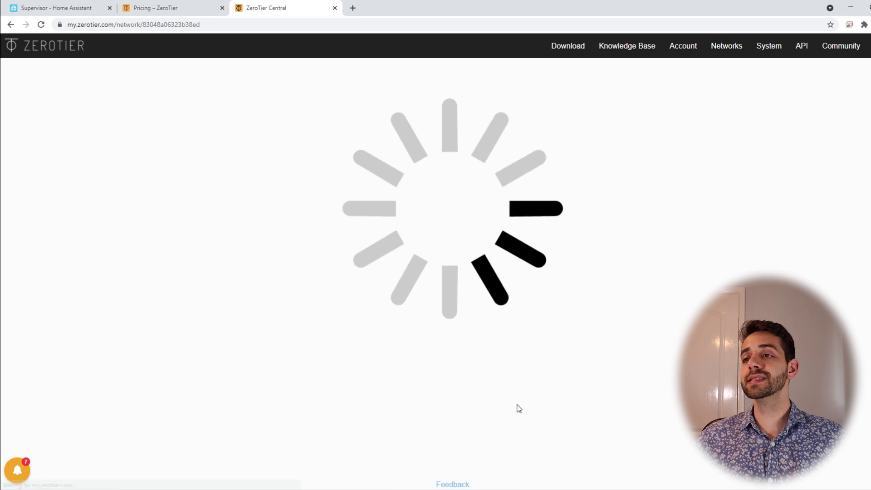
{"action": "double_click", "coordinate": [252, 242]}
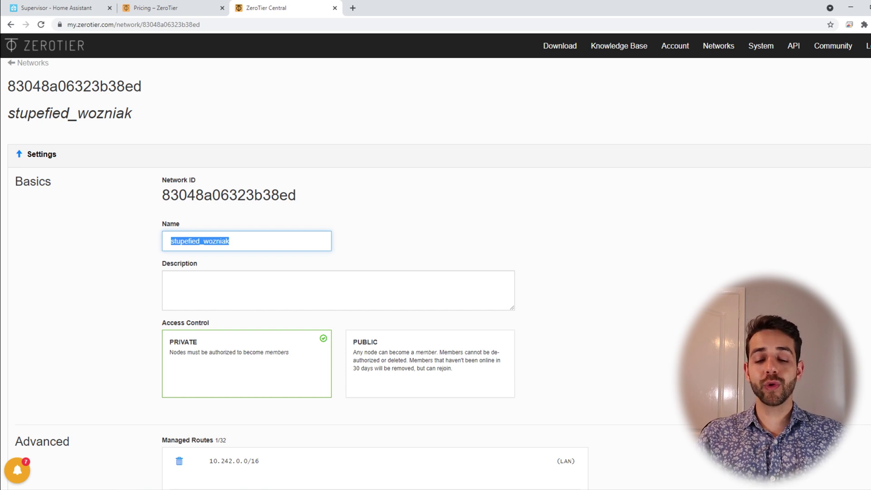
{"action": "type", "text": "sauberlab"}
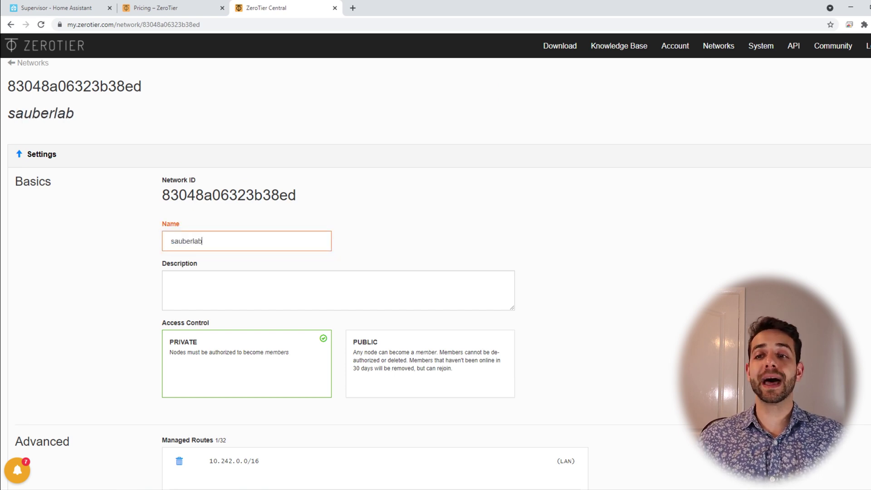
Copy the name 'sauberlab' into the network's description field.
{"action": "double_click", "coordinate": [214, 241]}
{"action": "key", "text": "ctrl+c"}
{"action": "left_click", "coordinate": [198, 292]}
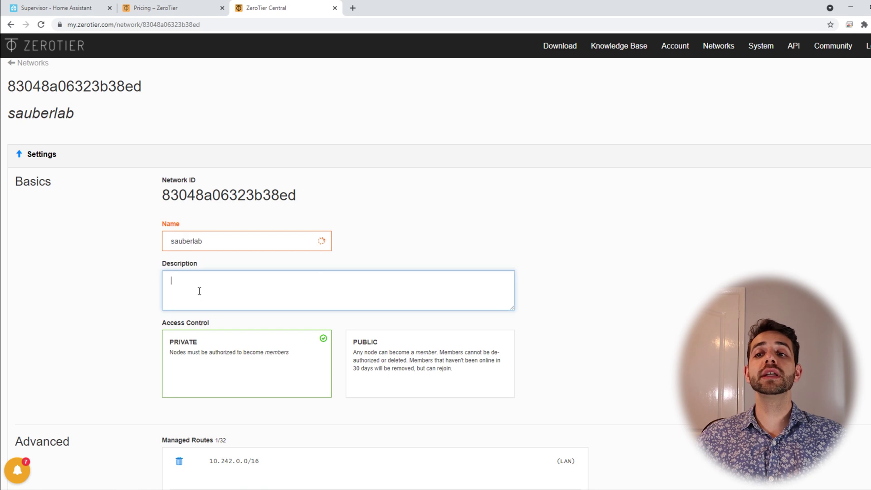
{"action": "key", "text": "ctrl+v"}
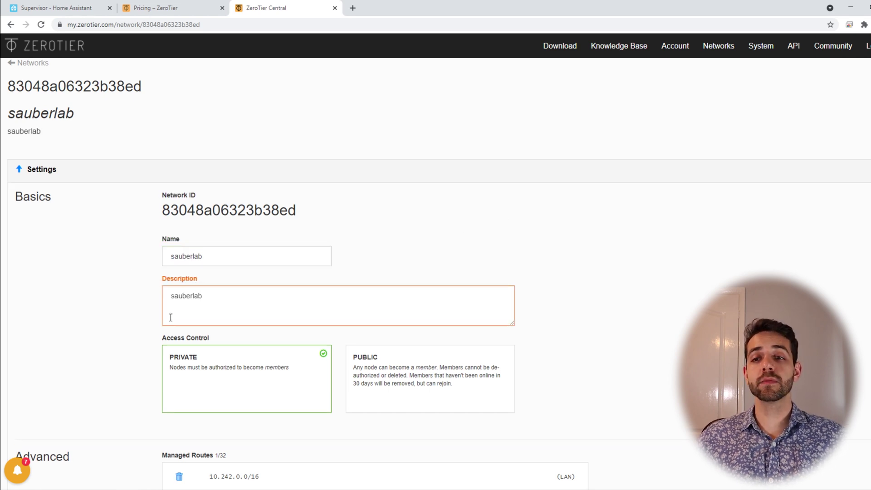
{"action": "scroll", "coordinate": [164, 273], "scroll_direction": "down", "scroll_amount": 4}
{"action": "left_click", "coordinate": [164, 223]}
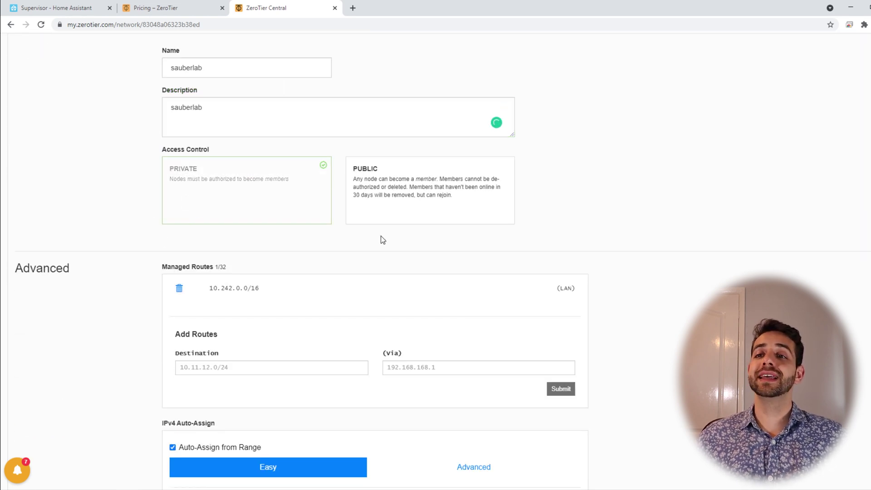
{"action": "left_click", "coordinate": [278, 222]}
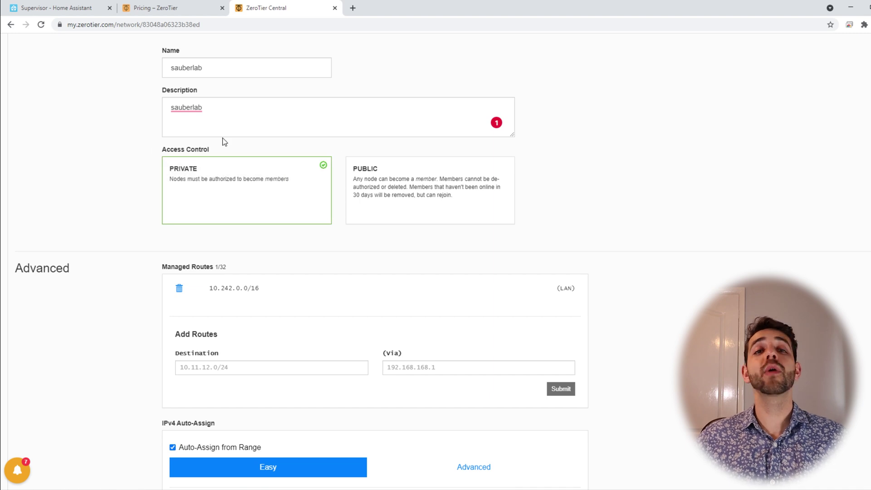
{"action": "scroll", "coordinate": [246, 196], "scroll_direction": "down", "scroll_amount": 5}
{"action": "scroll", "coordinate": [229, 118], "scroll_direction": "up", "scroll_amount": 1}
{"action": "scroll", "coordinate": [238, 200], "scroll_direction": "down", "scroll_amount": 1}
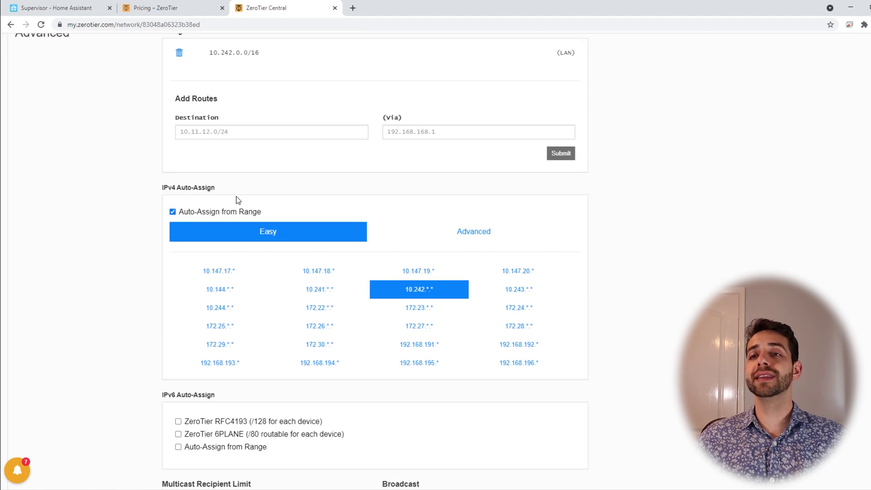
{"action": "left_click_drag", "start_coordinate": [165, 187], "coordinate": [228, 191]}
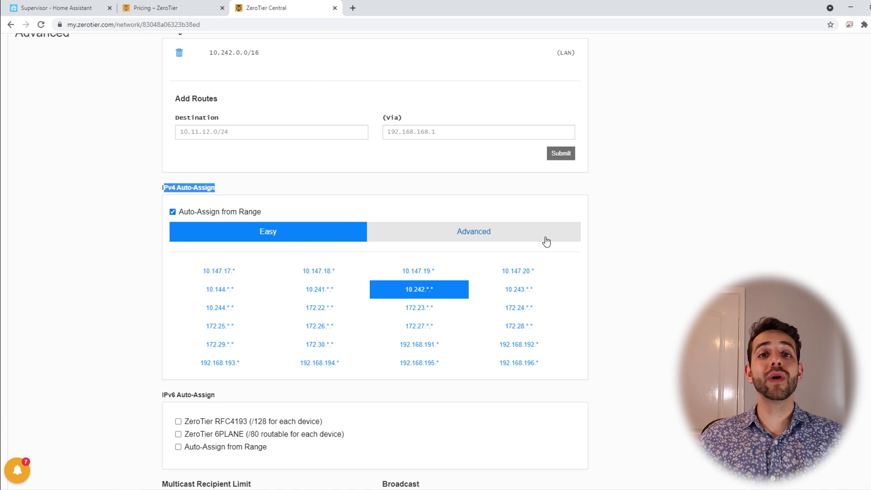
{"action": "left_click", "coordinate": [482, 233]}
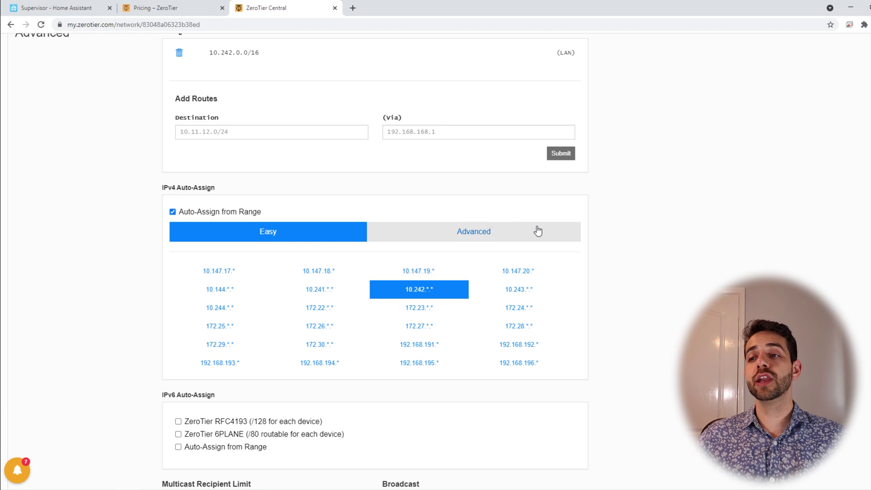
{"action": "left_click", "coordinate": [488, 230]}
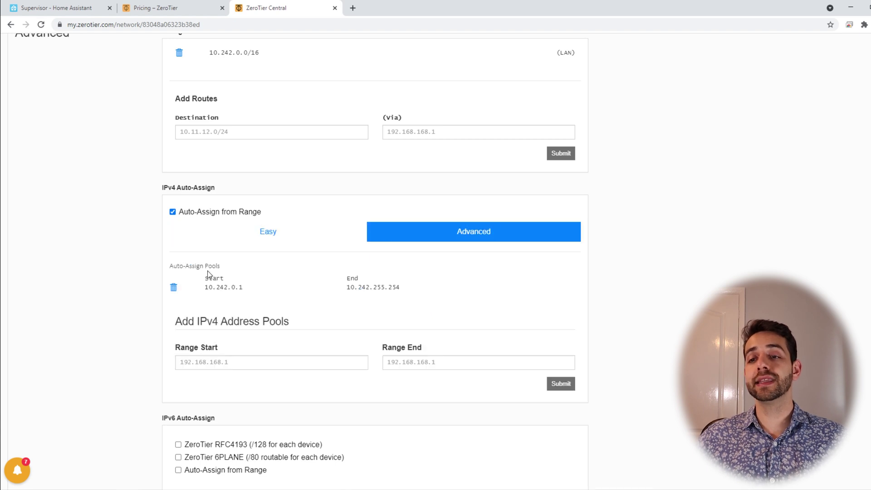
{"action": "left_click", "coordinate": [266, 232]}
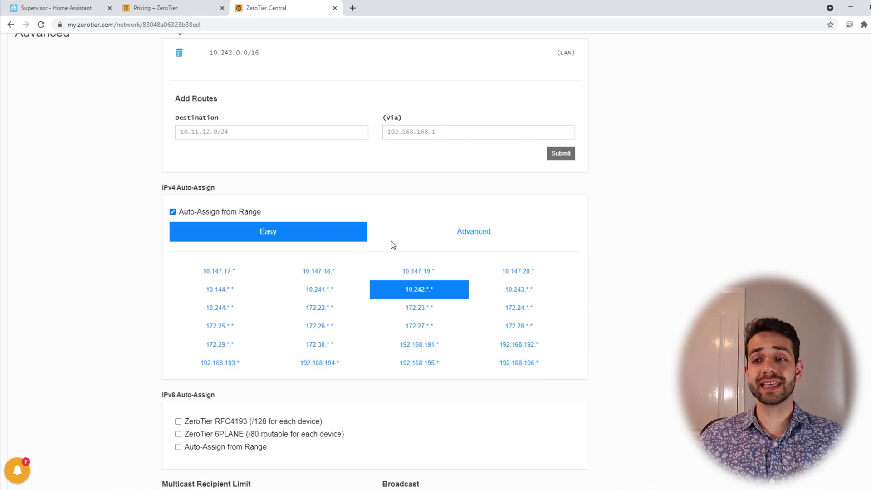
Highlight the note that DNS requires ZeroTier 1.6 on the network page.
{"action": "scroll", "coordinate": [431, 318], "scroll_direction": "down", "scroll_amount": 7}
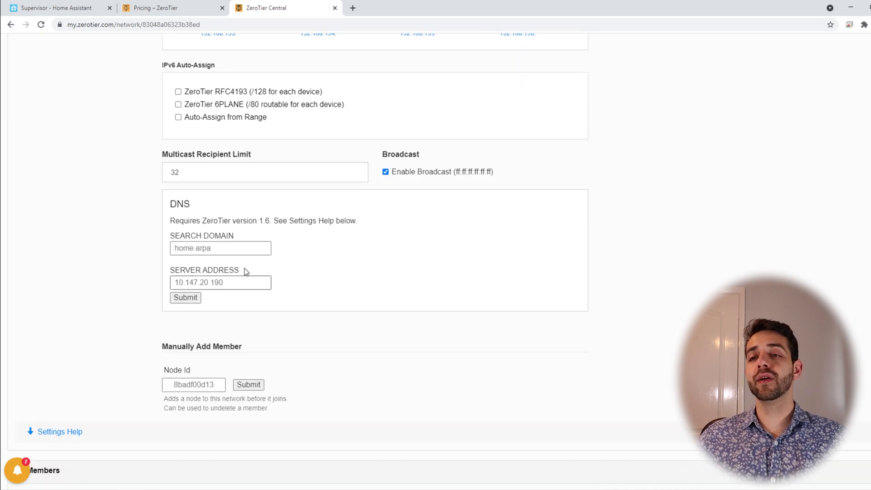
{"action": "left_click_drag", "start_coordinate": [170, 204], "coordinate": [352, 223]}
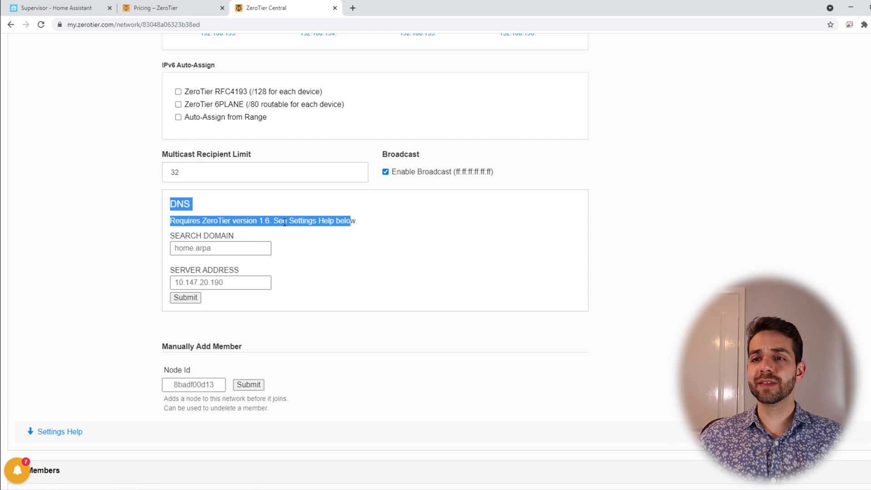
{"action": "left_click", "coordinate": [287, 223]}
{"action": "left_click_drag", "start_coordinate": [171, 220], "coordinate": [237, 220]}
{"action": "left_click", "coordinate": [237, 220]}
{"action": "triple_click", "coordinate": [380, 222]}
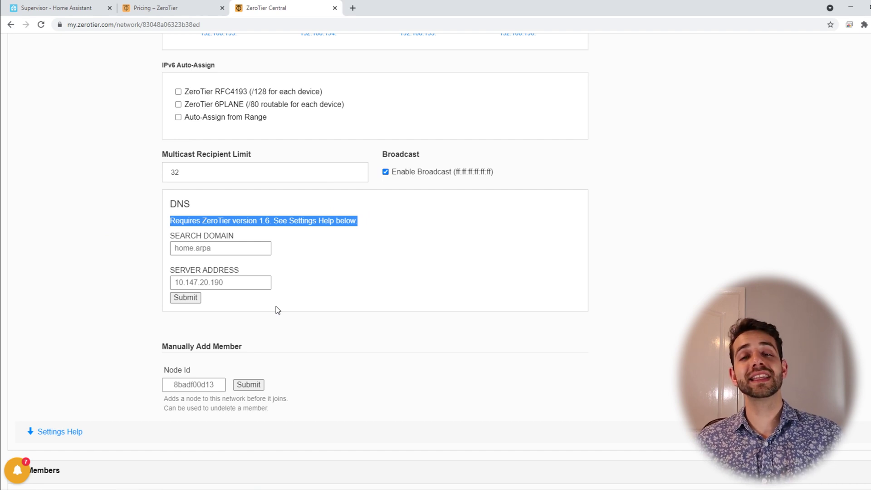
{"action": "scroll", "coordinate": [217, 344], "scroll_direction": "down", "scroll_amount": 3}
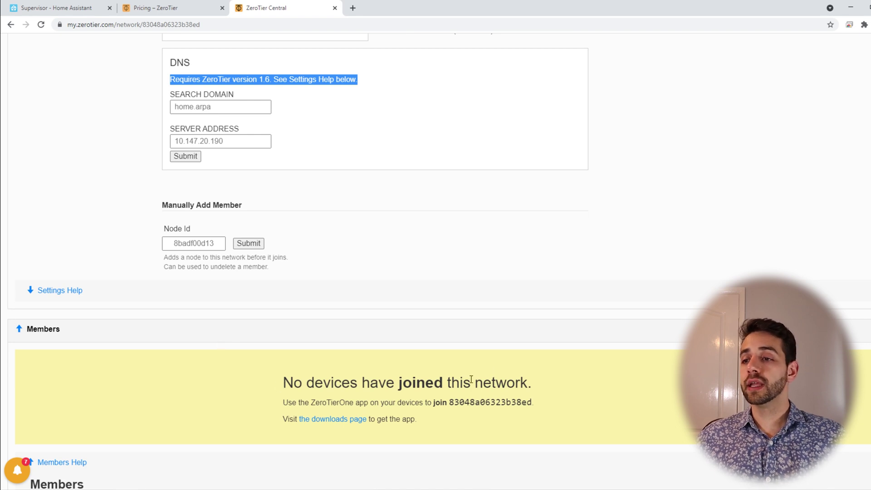
{"action": "left_click_drag", "start_coordinate": [284, 382], "coordinate": [544, 382]}
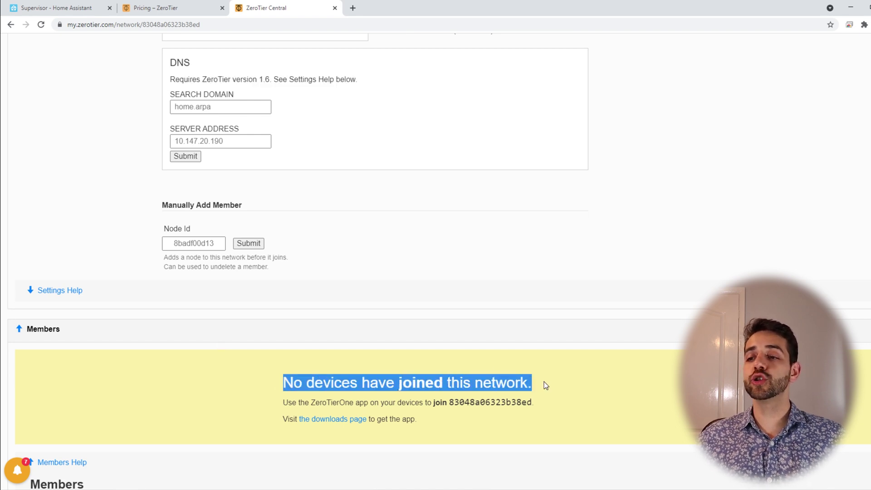
{"action": "left_click_drag", "start_coordinate": [448, 402], "coordinate": [534, 404]}
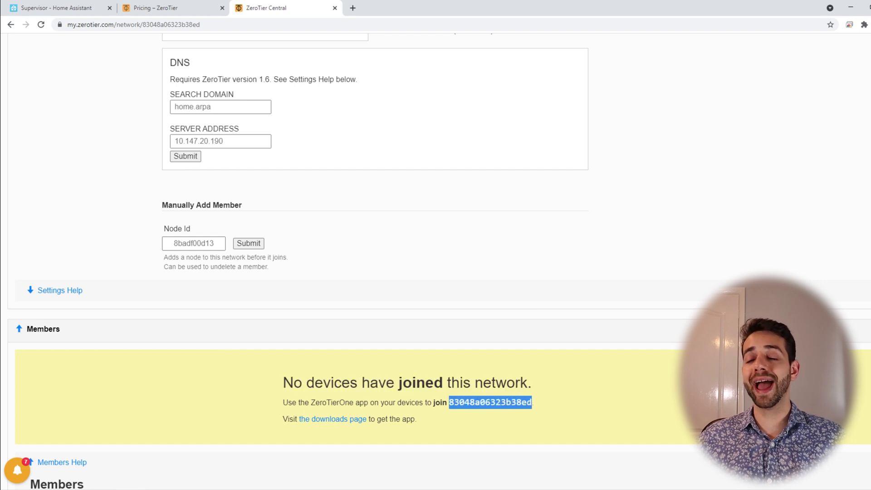
{"action": "left_click", "coordinate": [47, 8]}
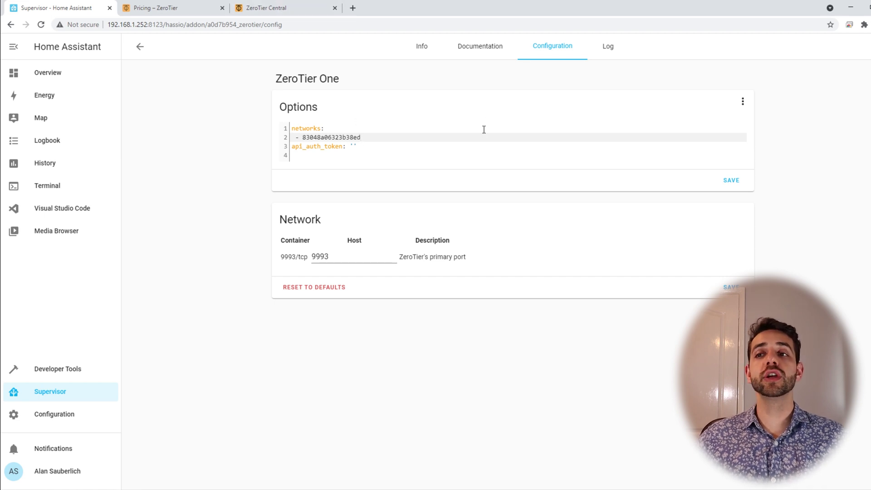
{"action": "left_click", "coordinate": [737, 190]}
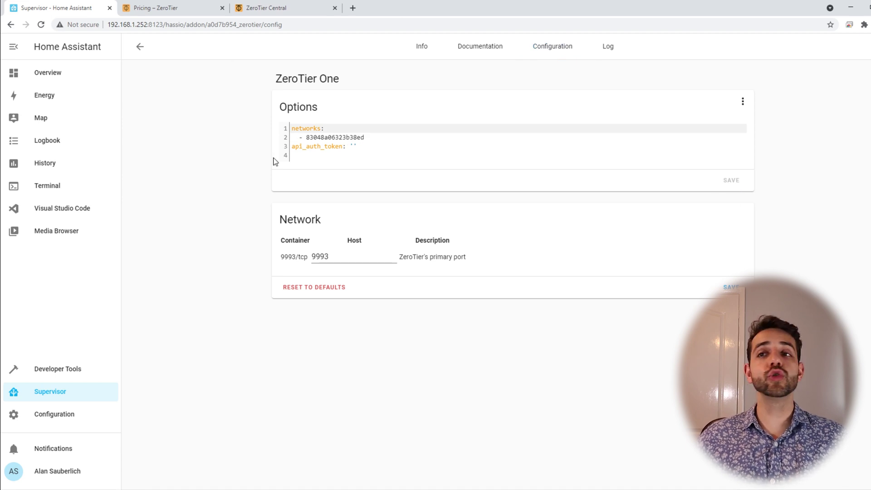
Start ZeroTier One from its Info tab and confirm in the log that services.d reports done.
{"action": "left_click", "coordinate": [426, 47]}
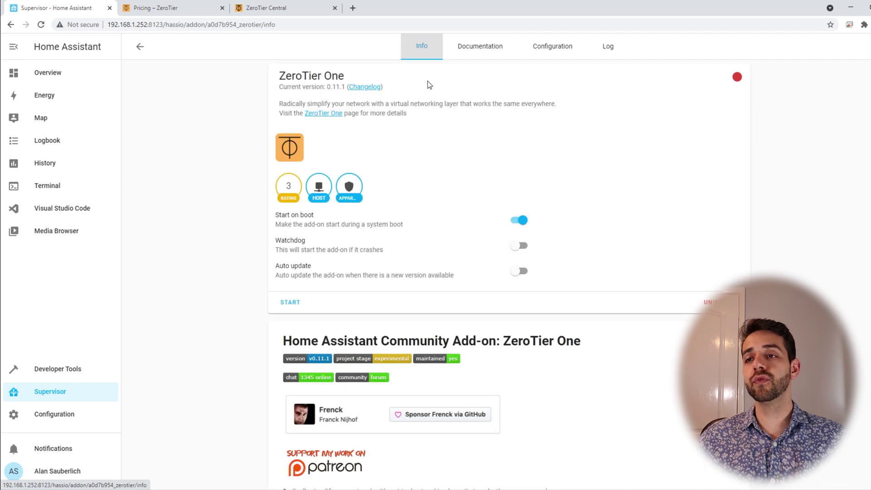
{"action": "left_click", "coordinate": [290, 303]}
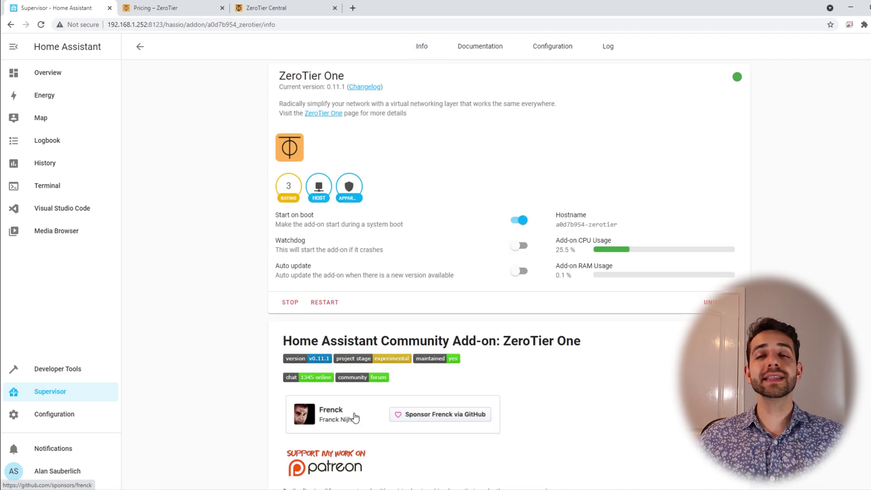
{"action": "left_click", "coordinate": [605, 54]}
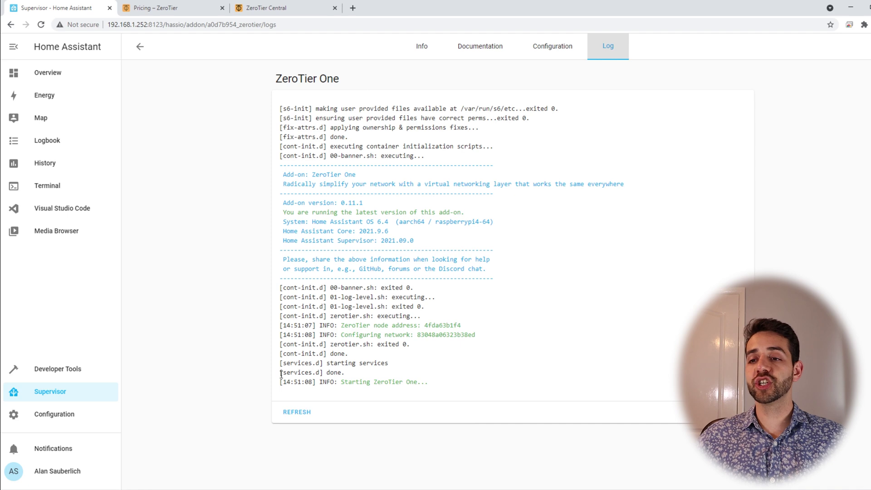
{"action": "left_click_drag", "start_coordinate": [280, 373], "coordinate": [357, 375]}
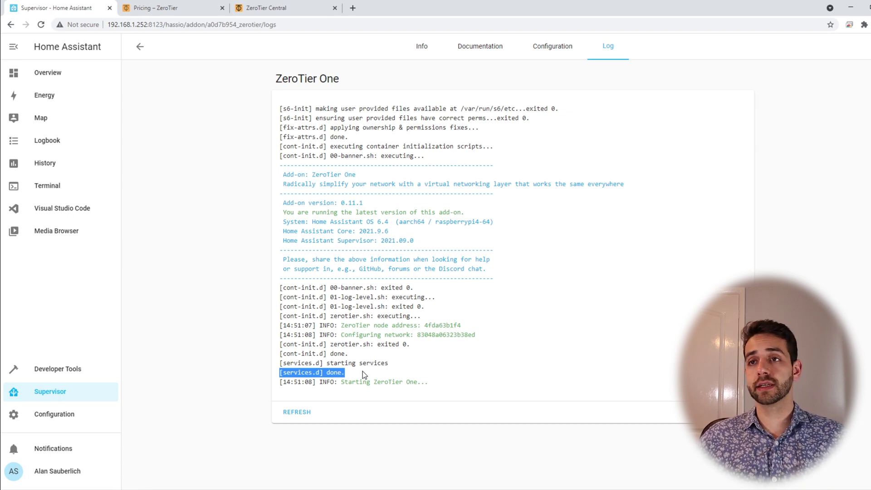
Reload the sauberlab page and match new member 4fda63b1f4 to the node address in the add-on log.
{"action": "left_click", "coordinate": [286, 6]}
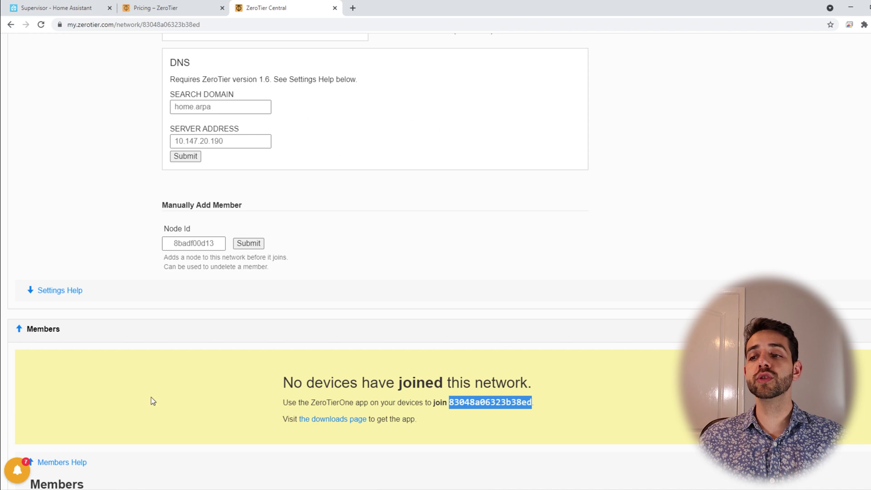
{"action": "left_click", "coordinate": [41, 25]}
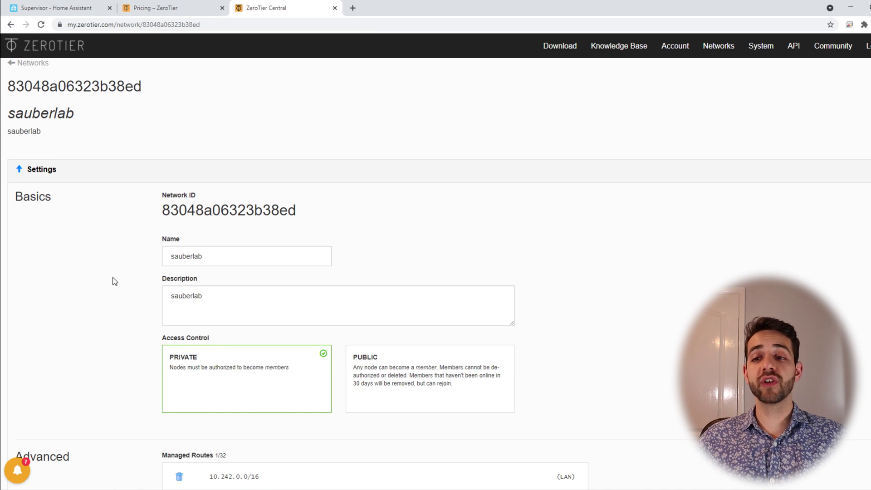
{"action": "scroll", "coordinate": [115, 281], "scroll_direction": "down", "scroll_amount": 20}
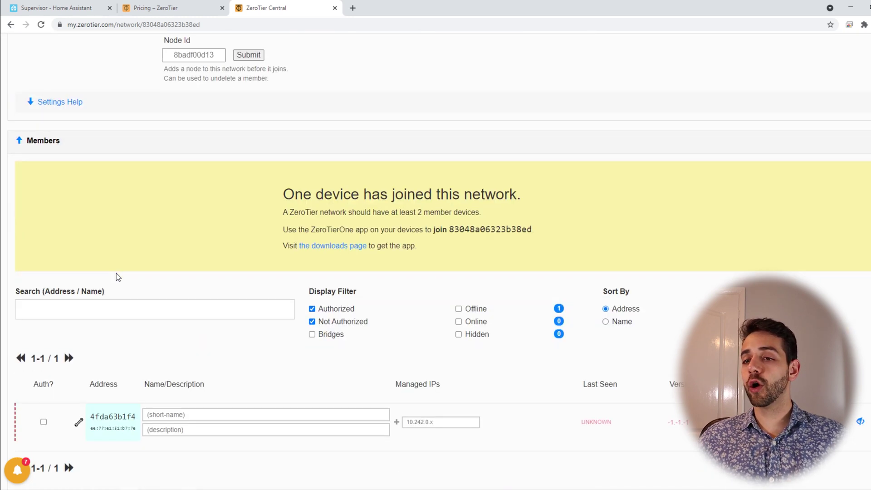
{"action": "scroll", "coordinate": [116, 273], "scroll_direction": "down", "scroll_amount": 4}
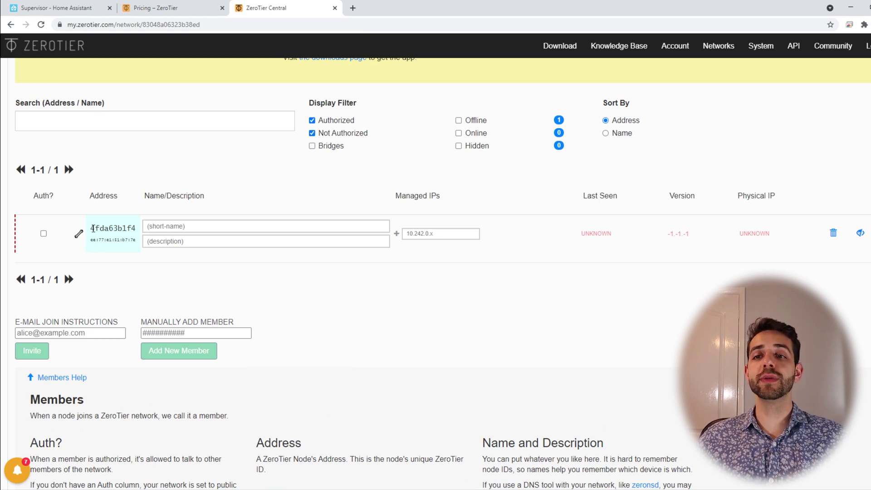
{"action": "left_click_drag", "start_coordinate": [92, 228], "coordinate": [137, 229]}
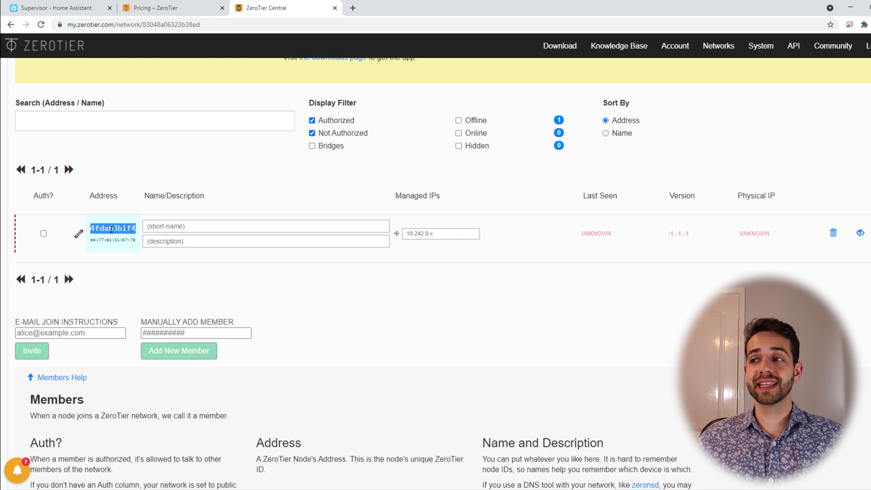
{"action": "left_click", "coordinate": [66, 6]}
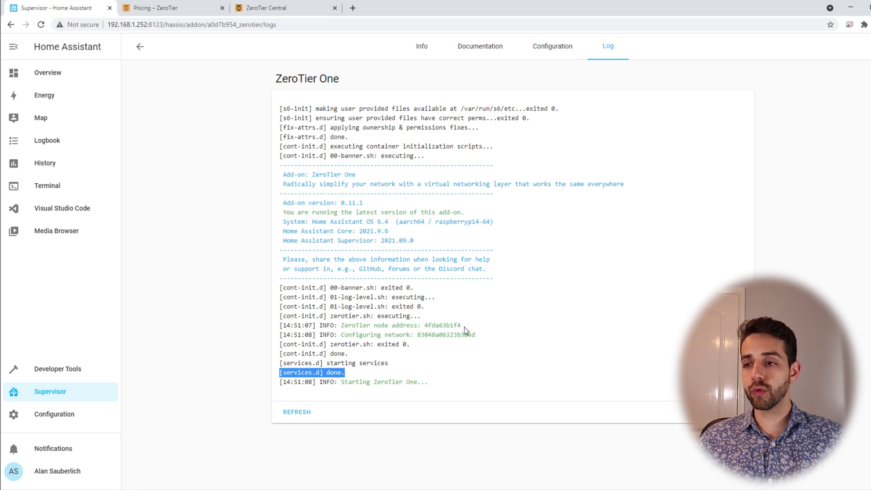
{"action": "left_click_drag", "start_coordinate": [464, 326], "coordinate": [427, 325]}
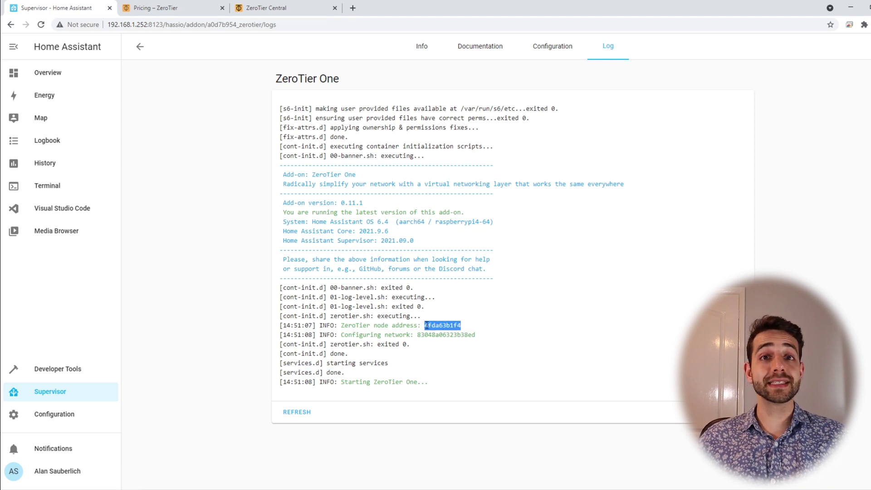
Name member 4fda63b1f4 'homeassistant' in the sauberlab Members list.
{"action": "left_click", "coordinate": [285, 6]}
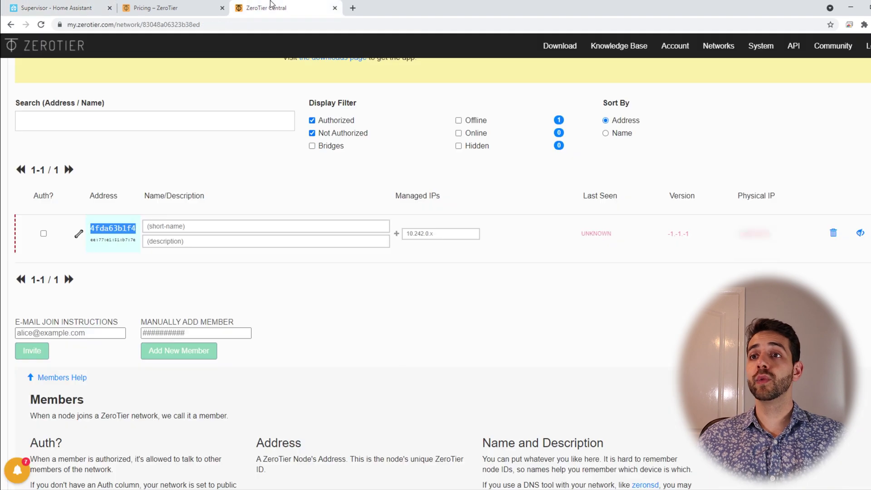
{"action": "left_click", "coordinate": [255, 224]}
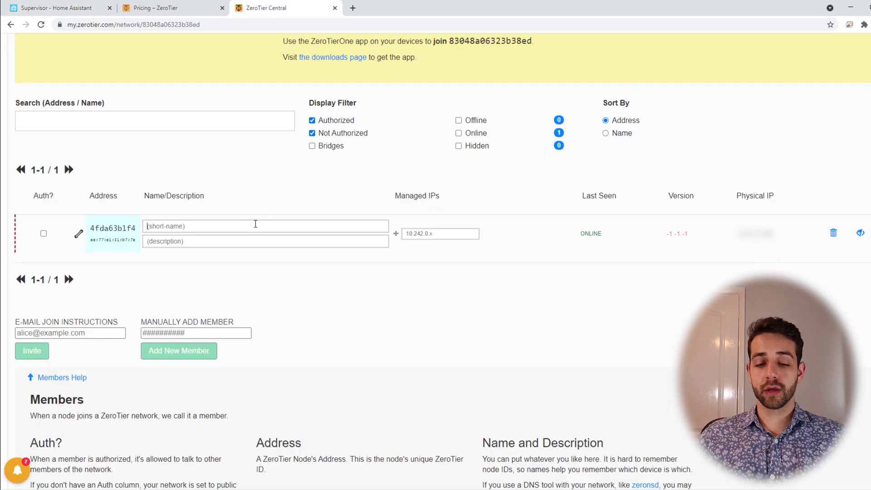
{"action": "type", "text": "homeas"}
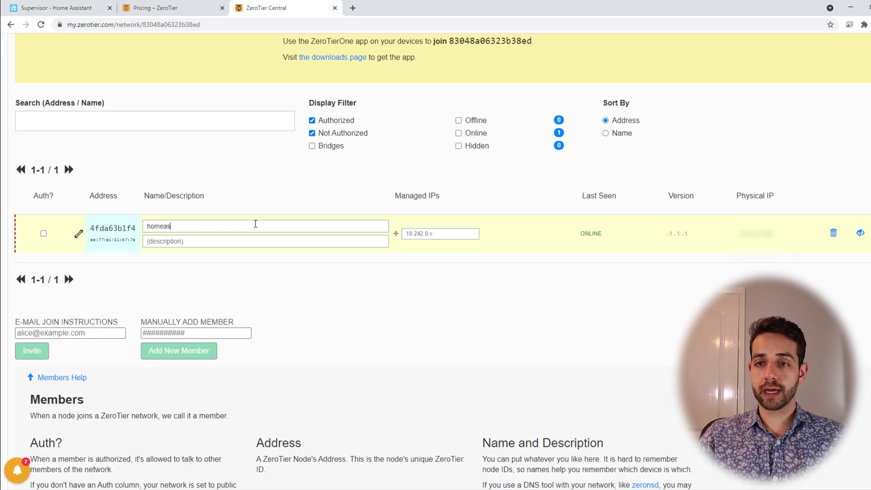
{"action": "type", "text": "sistant"}
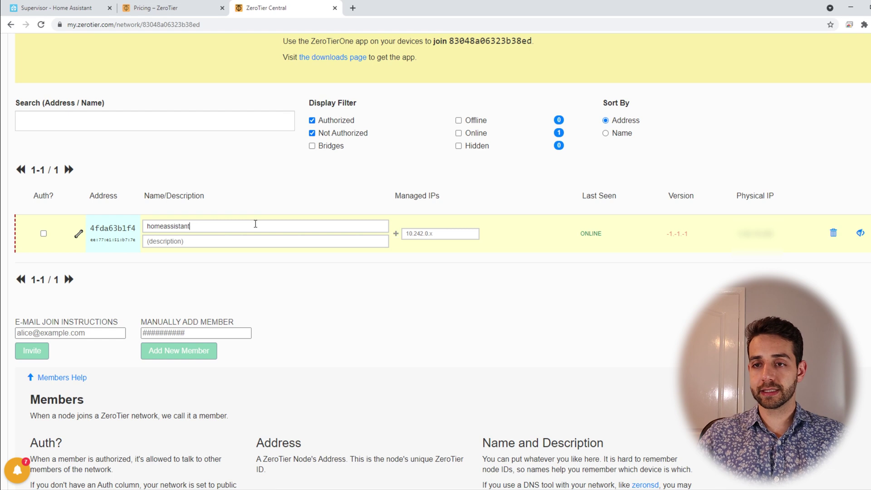
Copy 'homeassistant' into the member's description field.
{"action": "double_click", "coordinate": [211, 230]}
{"action": "key", "text": "ctrl+c"}
{"action": "left_click", "coordinate": [211, 241]}
{"action": "key", "text": "ctrl+v"}
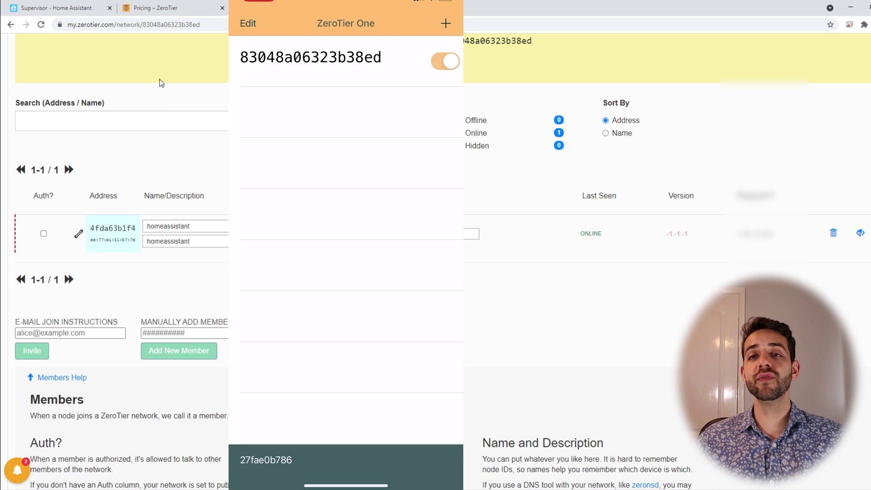
Reload the ZeroTier Central network page so the newly joined phone member appears, and start naming it.
{"action": "left_click", "coordinate": [44, 26]}
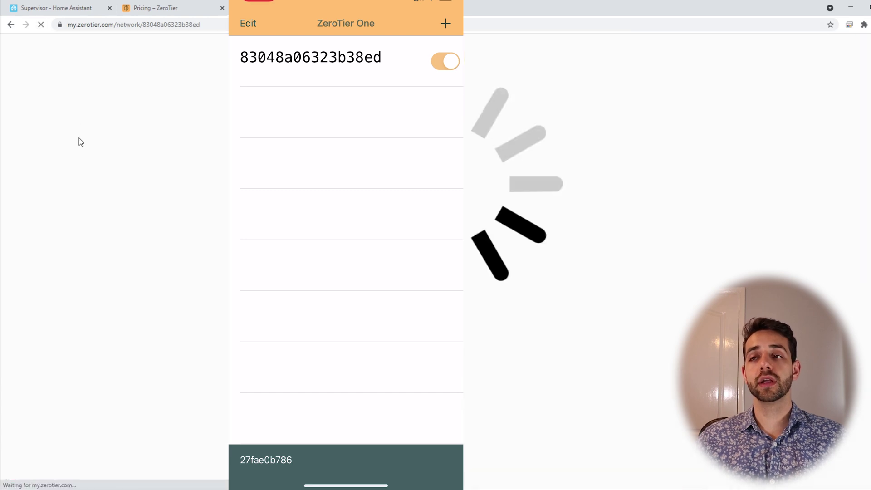
{"action": "scroll", "coordinate": [85, 274], "scroll_direction": "down", "scroll_amount": 20}
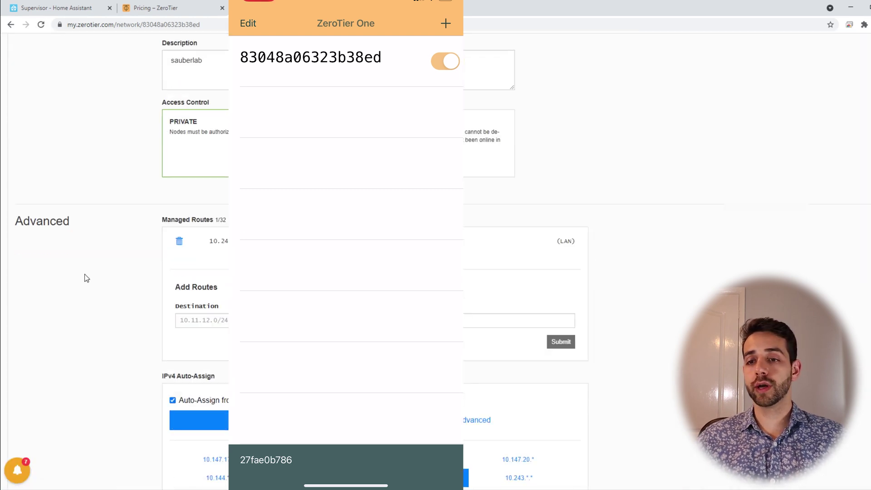
{"action": "scroll", "coordinate": [85, 274], "scroll_direction": "up", "scroll_amount": 3}
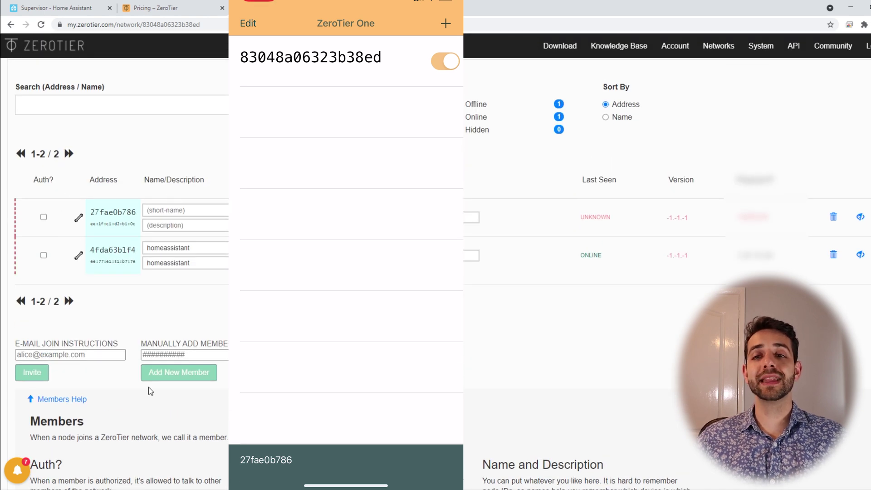
{"action": "left_click", "coordinate": [198, 208]}
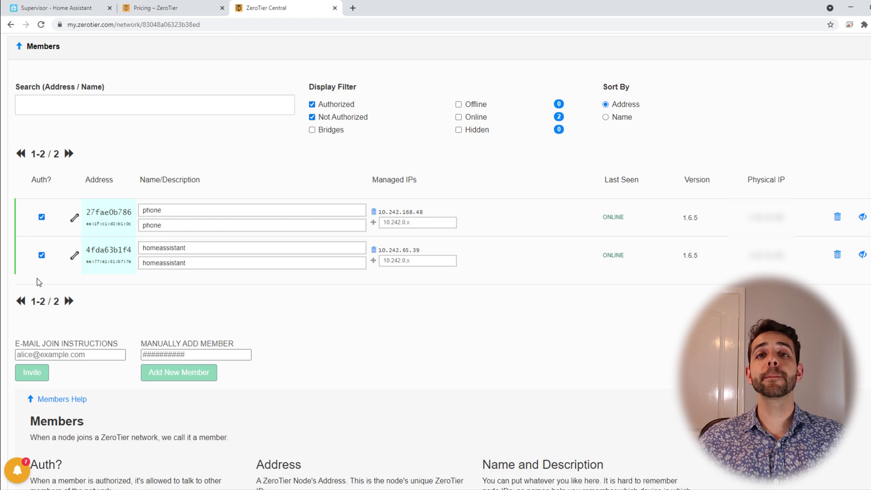
{"action": "left_click_drag", "start_coordinate": [424, 212], "coordinate": [388, 211]}
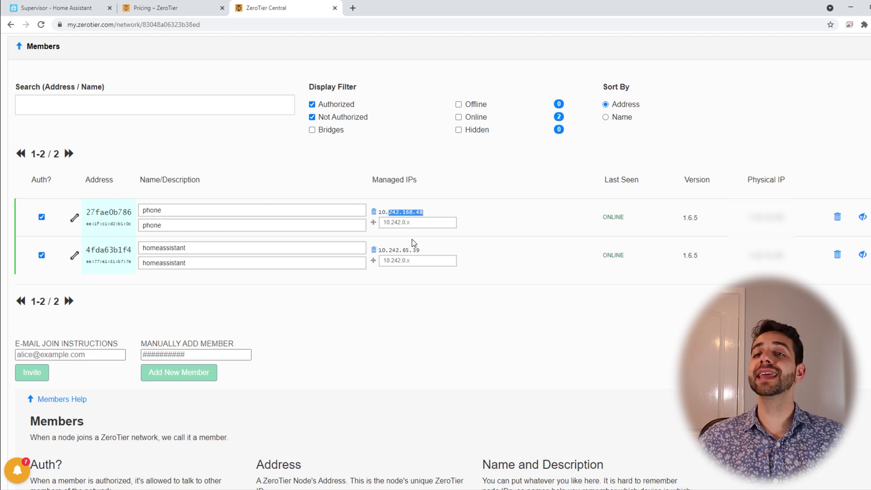